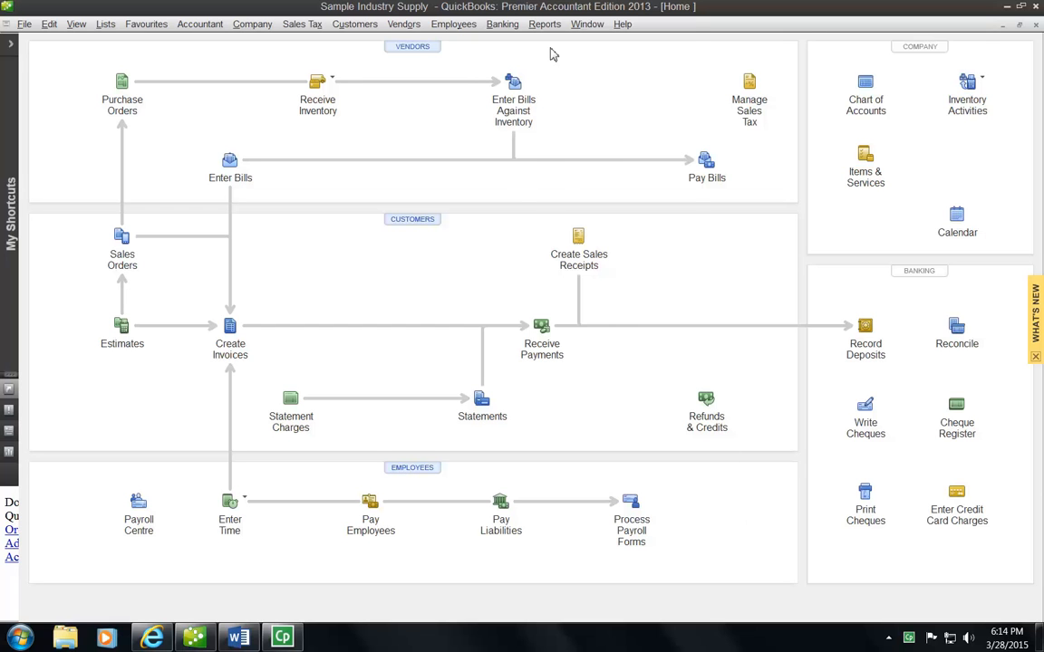
Step: Open the Journal report from the Accountant & Taxes reports and dismiss the notice about collapsing and expanding transactions
click(542, 25)
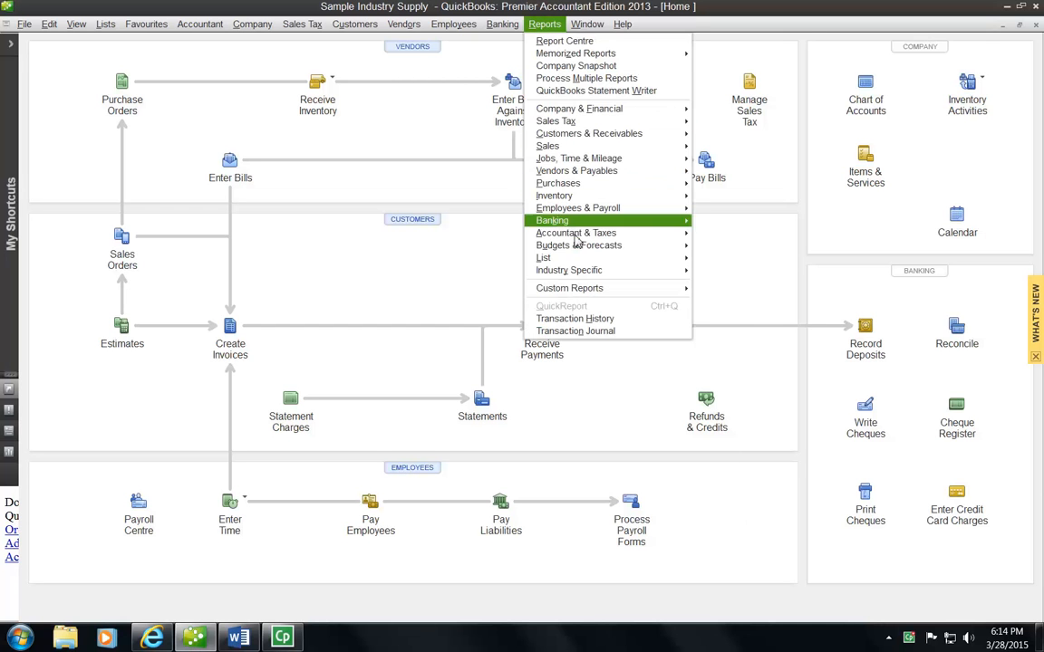
mouse_move(578, 239)
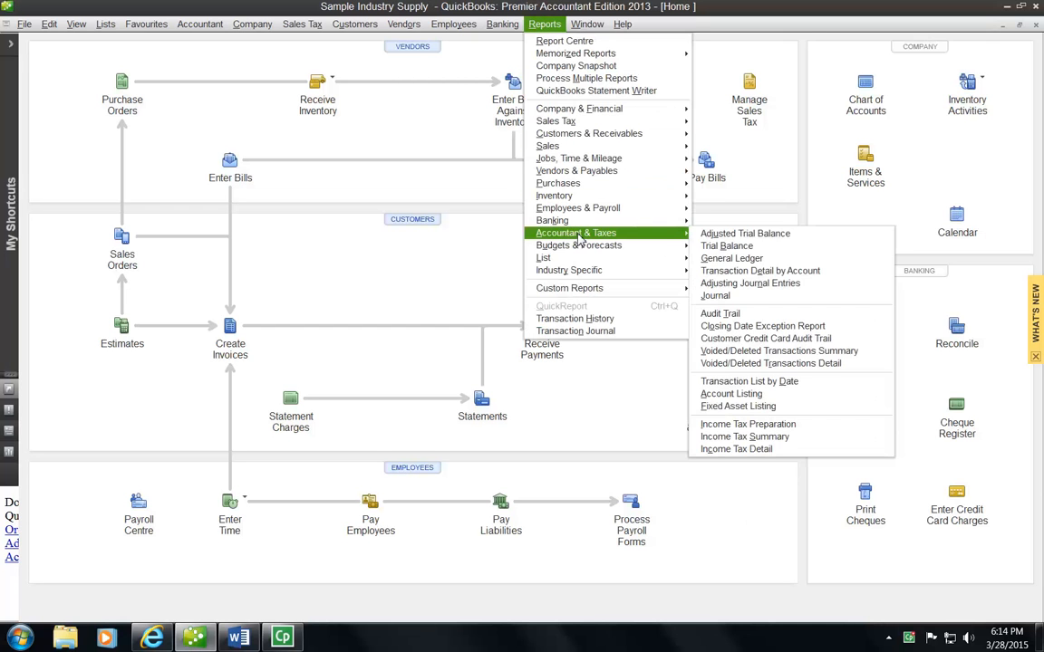
click(715, 295)
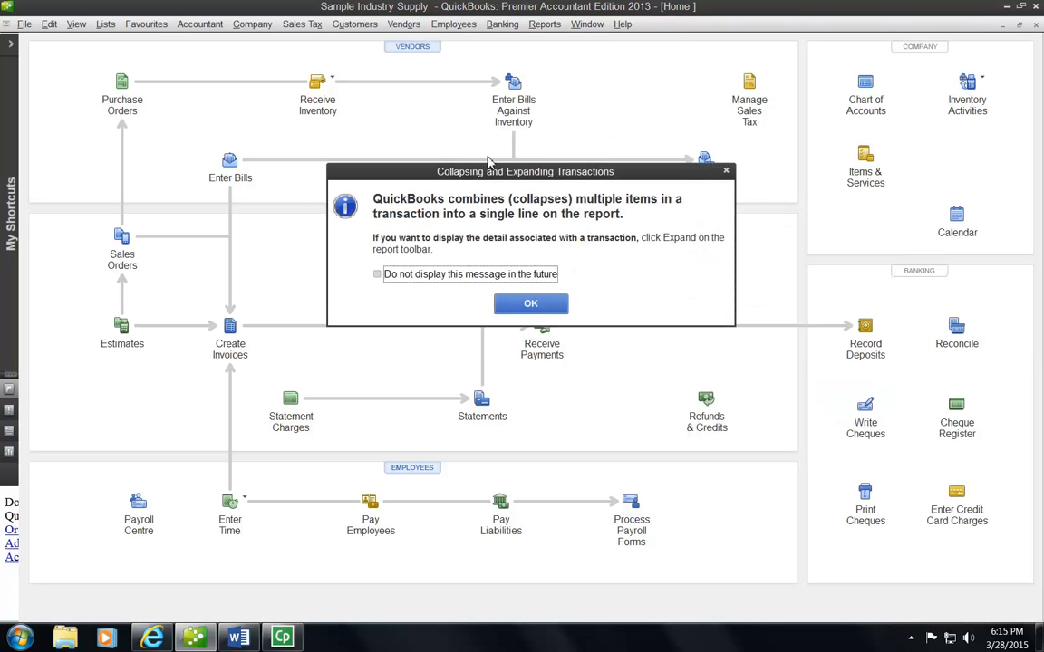
click(532, 308)
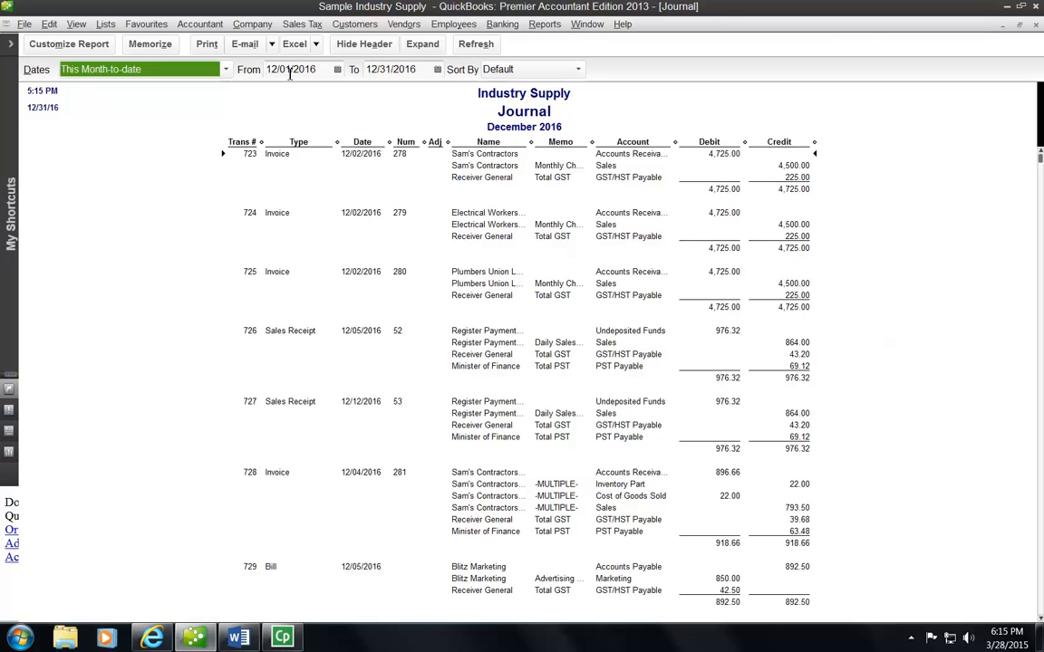
Step: Set the Journal report's start date to 09/01/2016
click(337, 70)
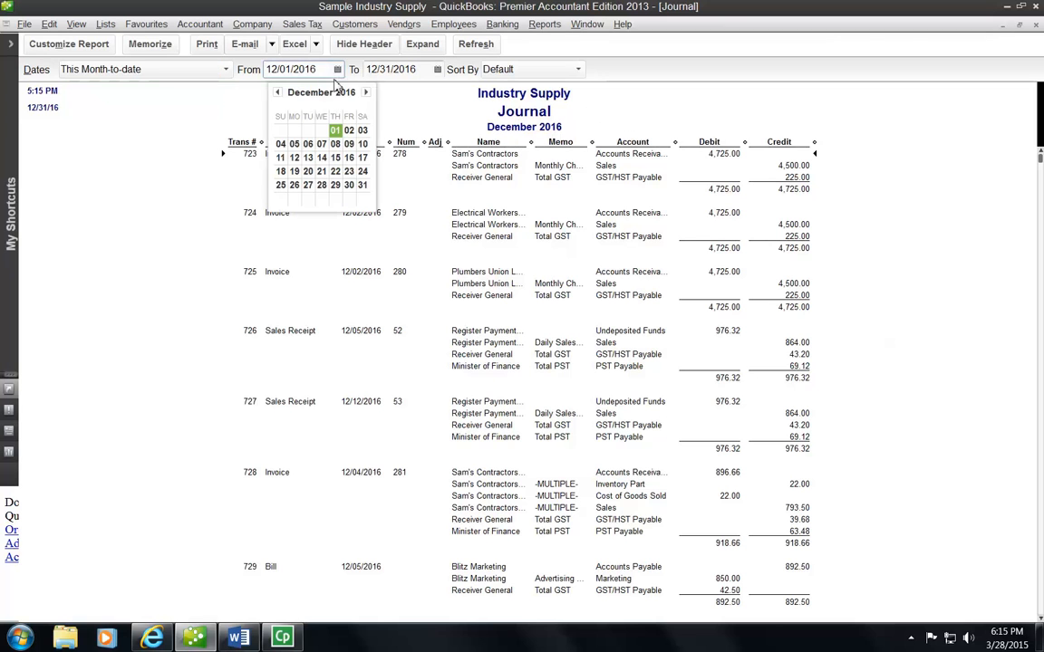
click(277, 91)
click(277, 92)
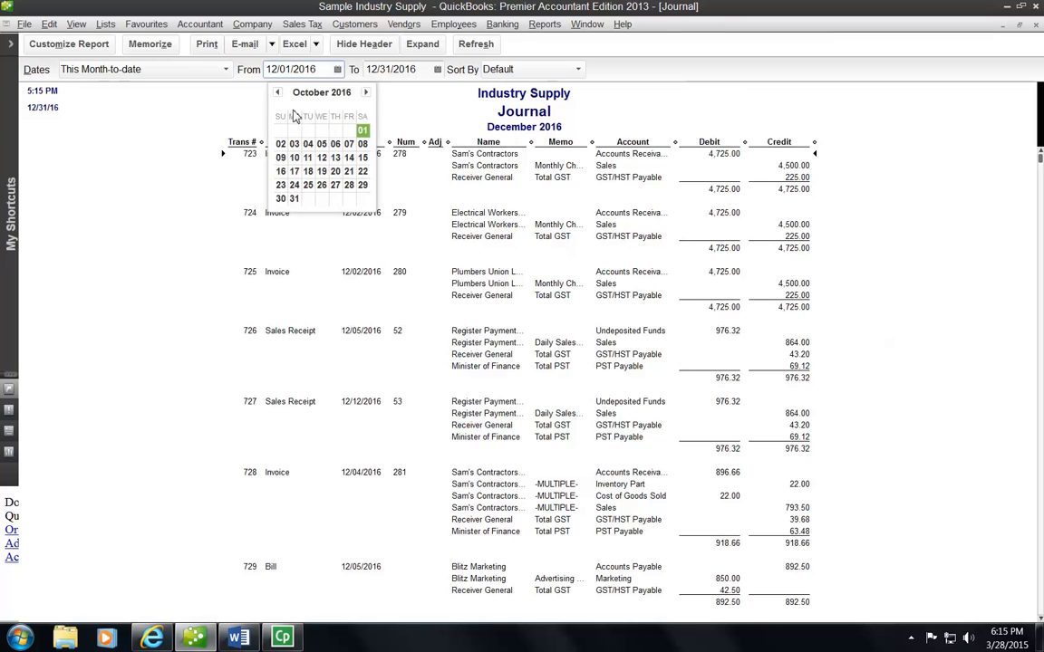
click(278, 91)
click(334, 130)
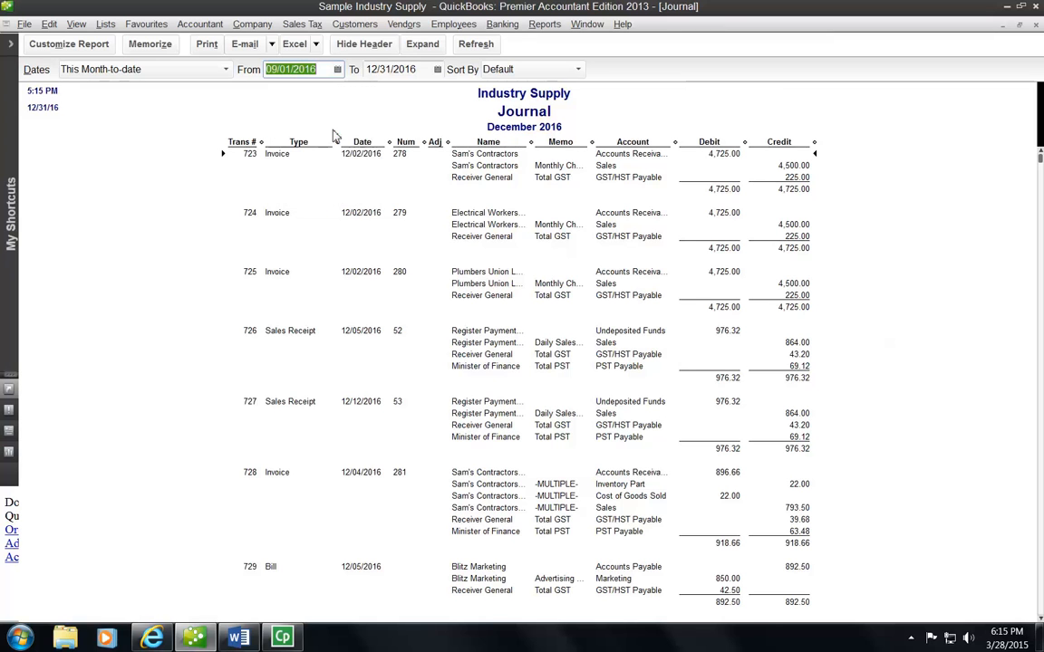
Step: Set the Journal report's end date to 09/30/2016 and refresh the report
click(438, 69)
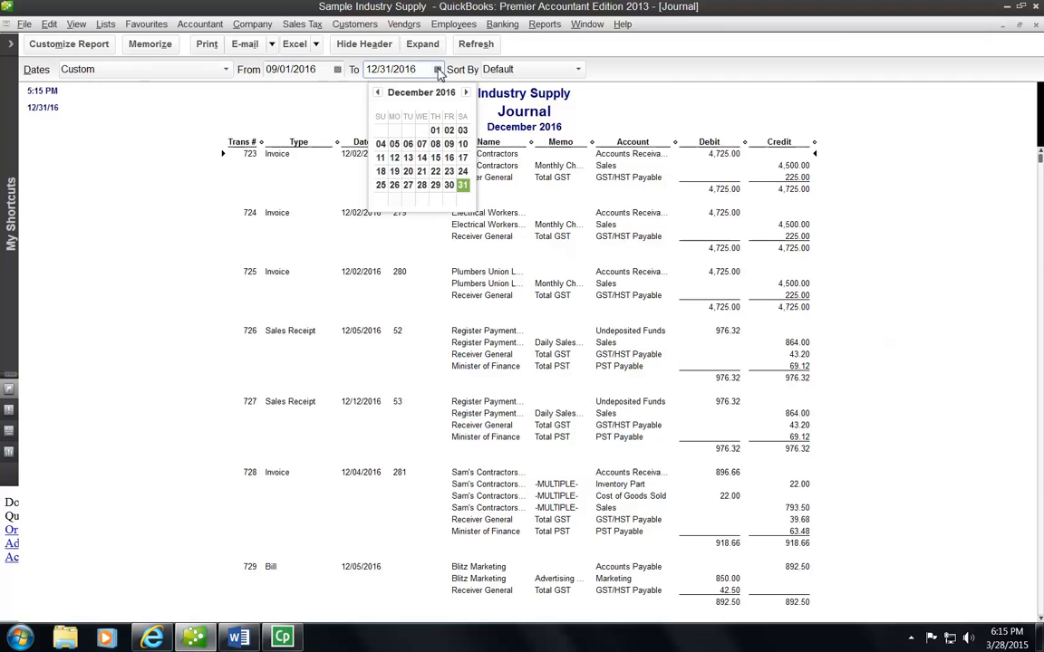
click(379, 93)
click(379, 92)
click(379, 92)
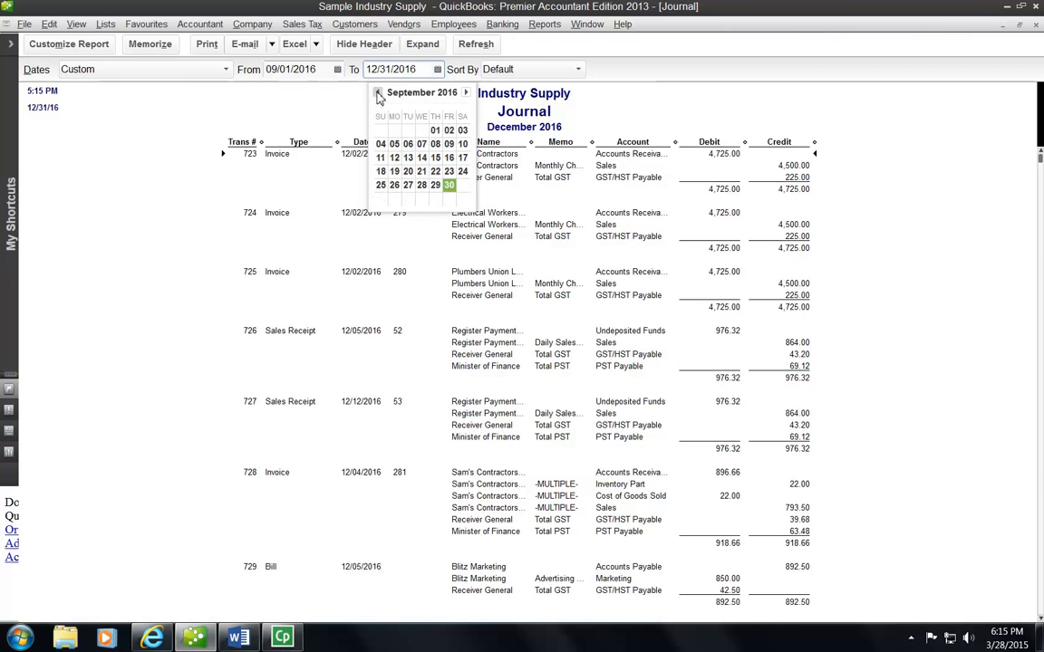
click(449, 186)
click(475, 43)
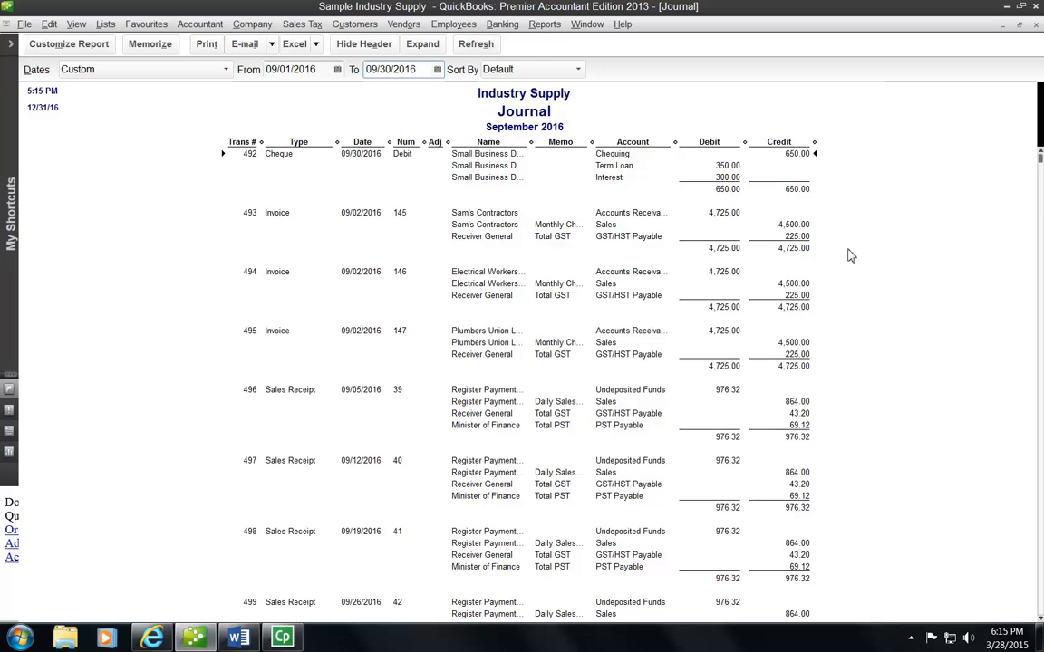
click(25, 25)
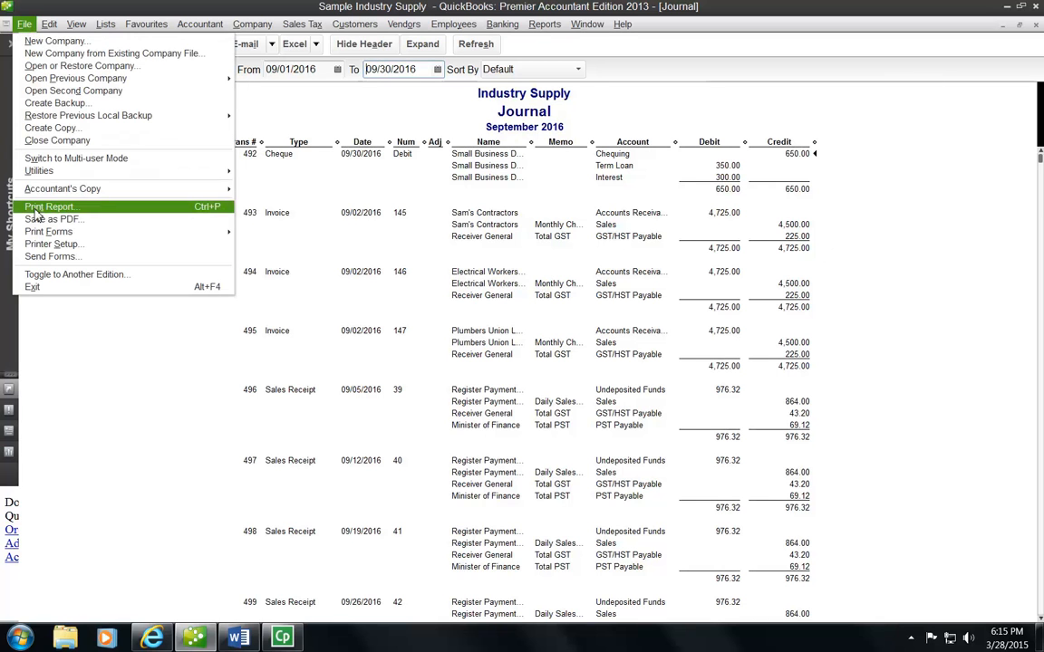
click(24, 24)
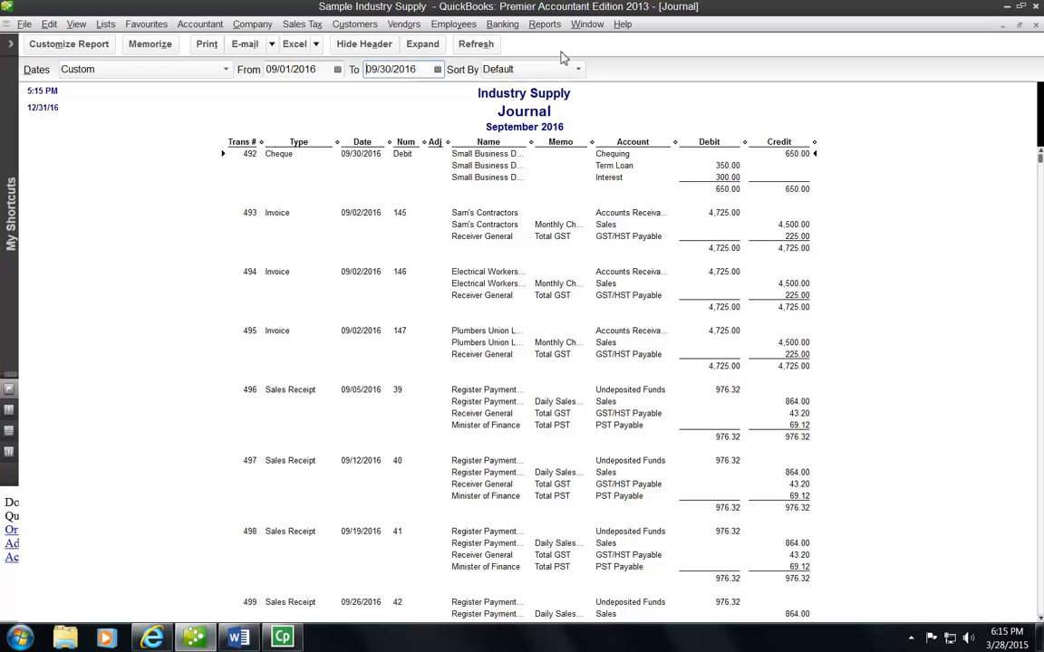
Step: Export the Journal report to a new worksheet in a new workbook and switch to that workbook in Excel
click(316, 45)
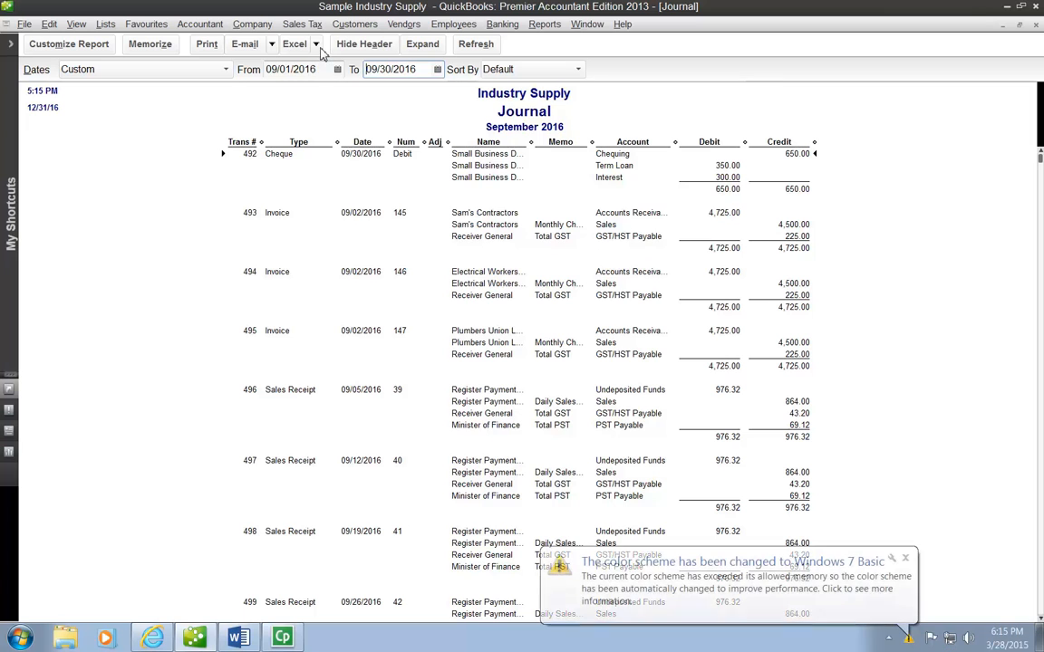
click(288, 45)
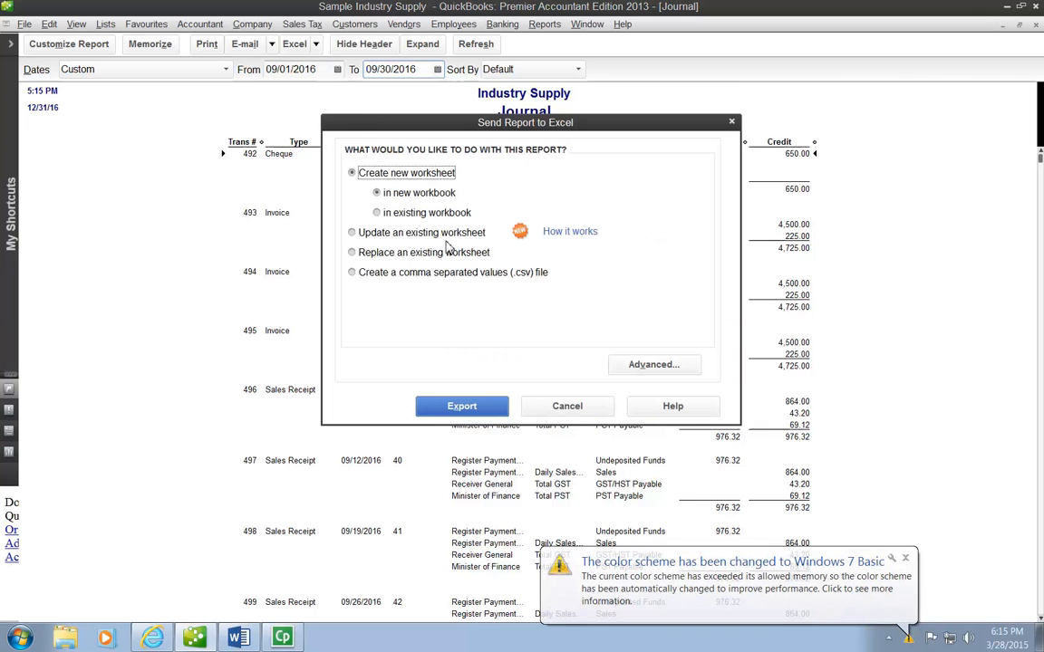
click(905, 558)
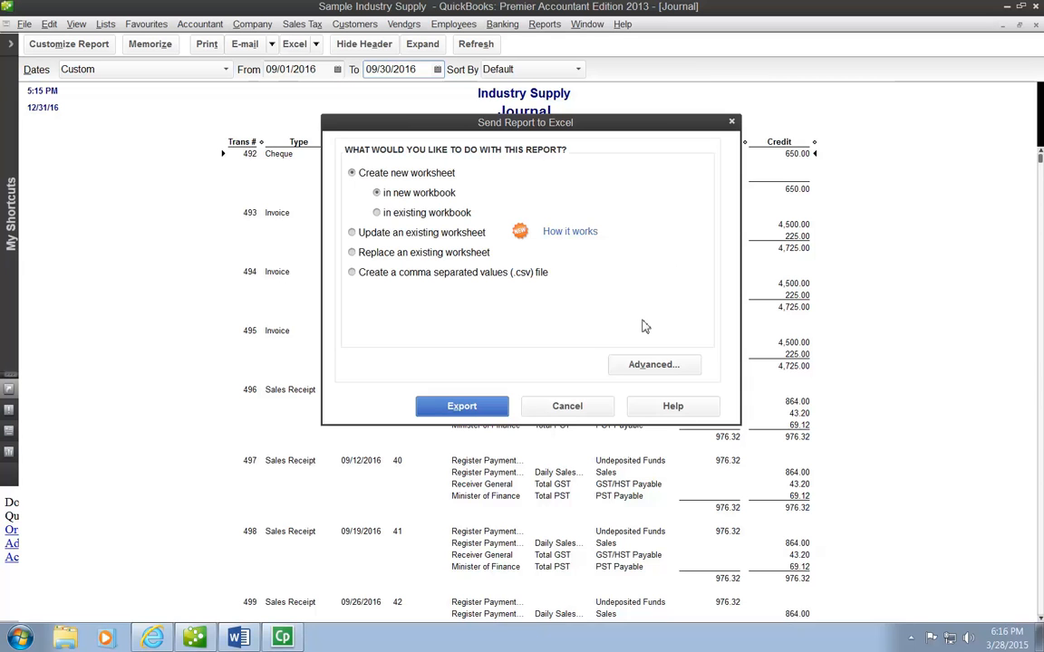
click(457, 407)
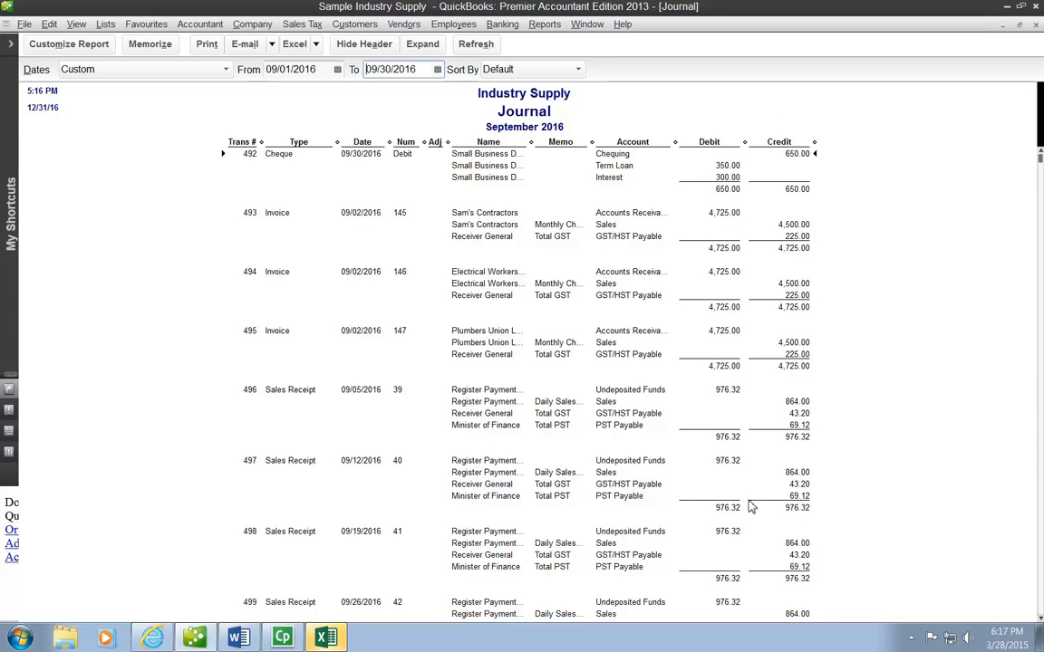
mouse_move(337, 640)
click(296, 580)
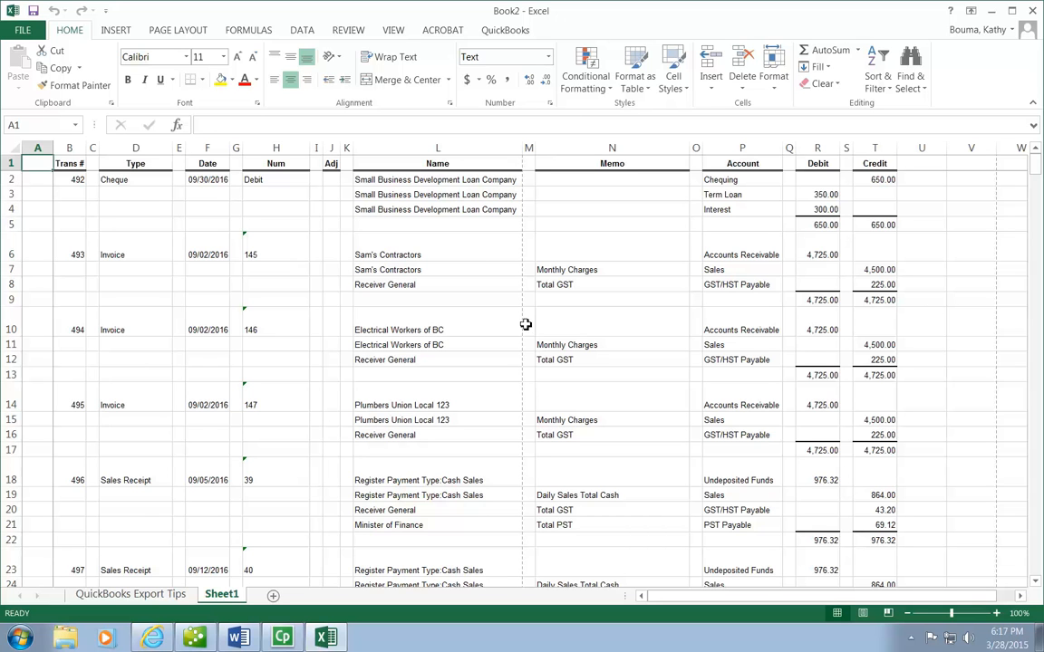
Step: Save the exported workbook to the Desktop as "Journal September 2016" in Excel Workbook format
click(20, 33)
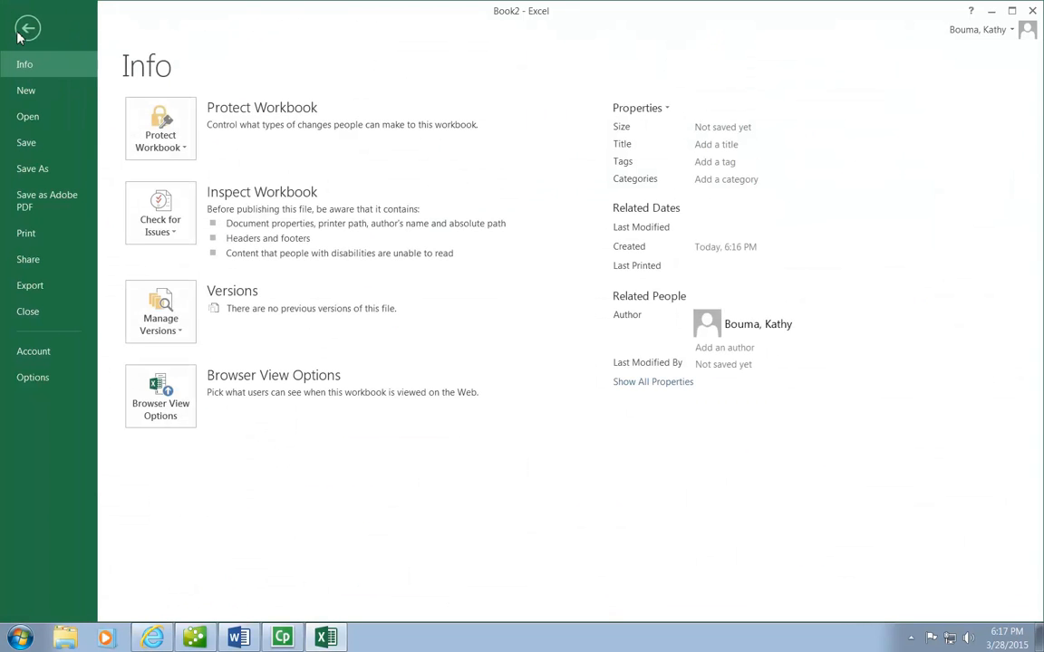
click(33, 178)
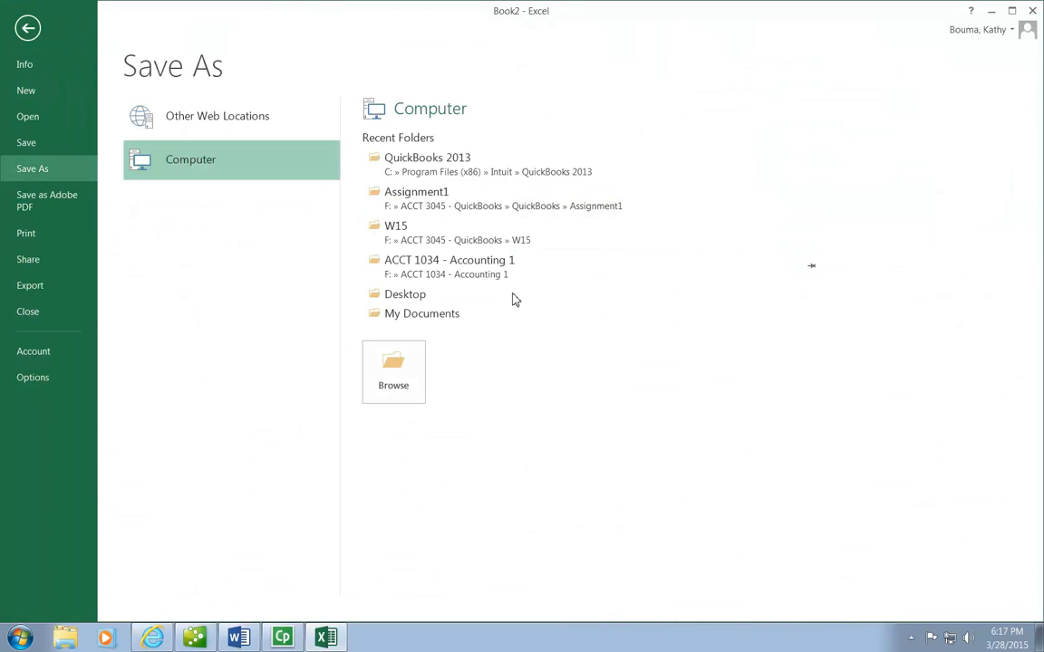
click(392, 373)
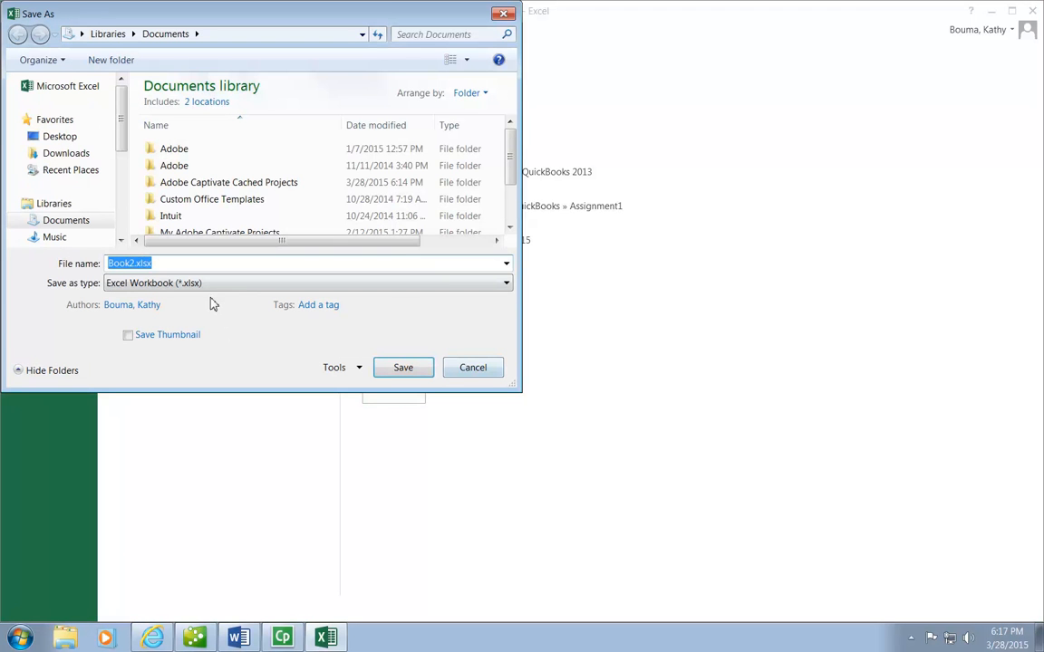
click(58, 136)
click(165, 263)
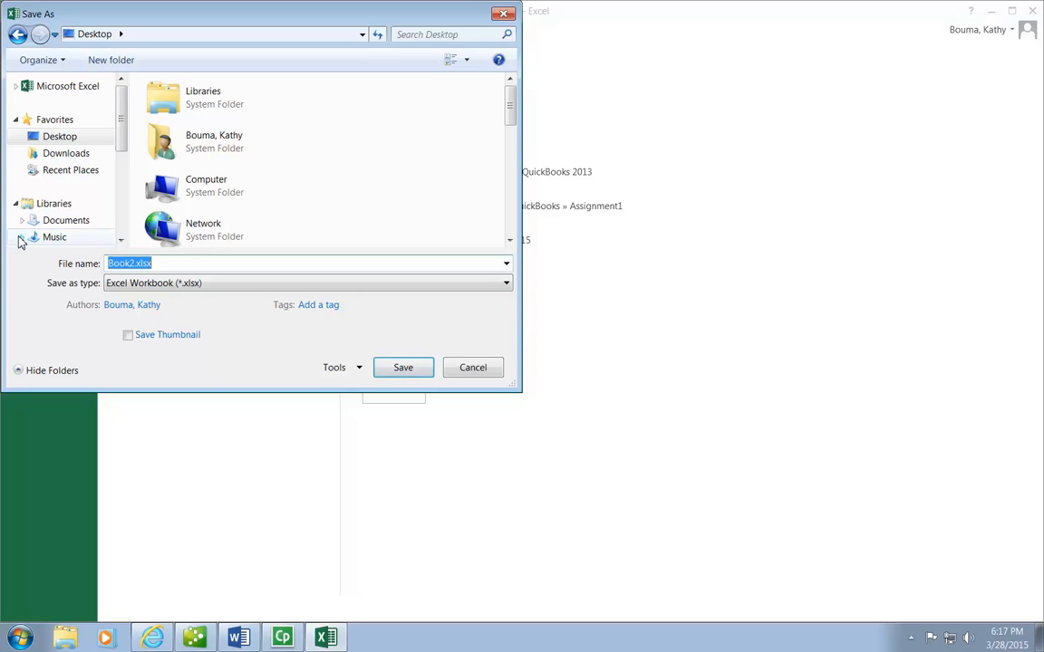
text(Journal September 2016)
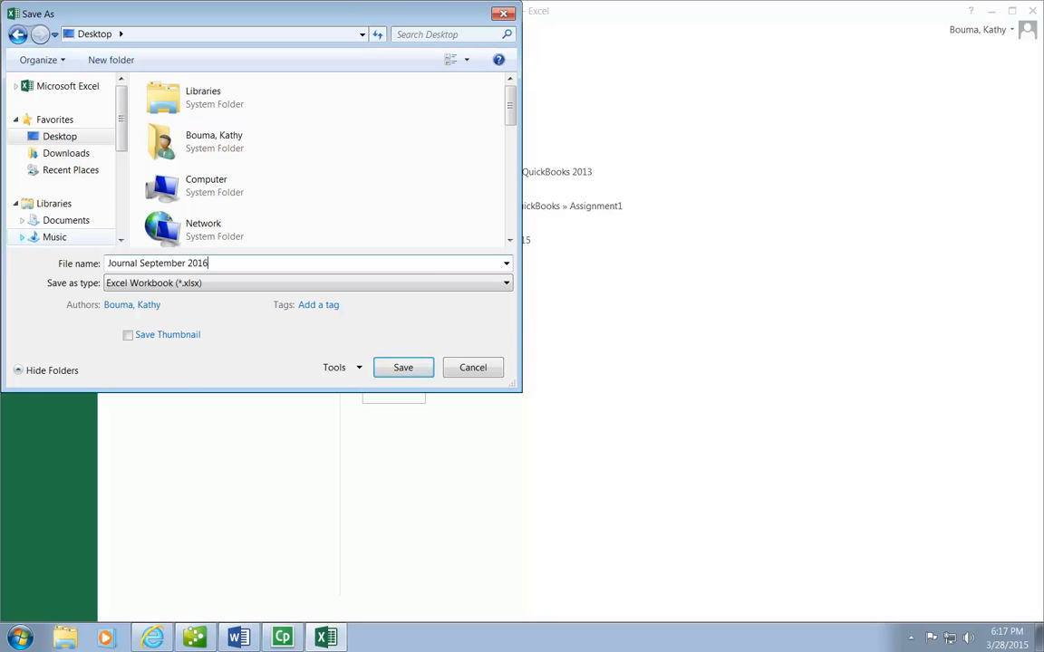
key(Return)
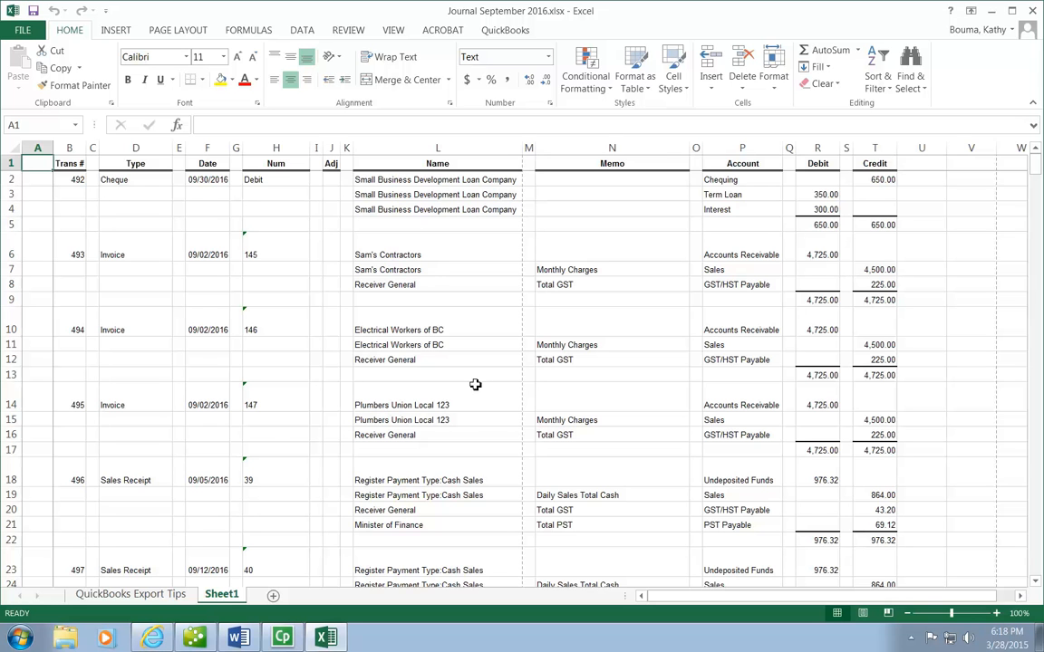
Step: Look through the exported journal entries and set the sheet's page orientation to Landscape
scroll(473, 388, down, 10)
scroll(721, 363, down, 11)
scroll(721, 363, down, 4)
scroll(721, 363, up, 16)
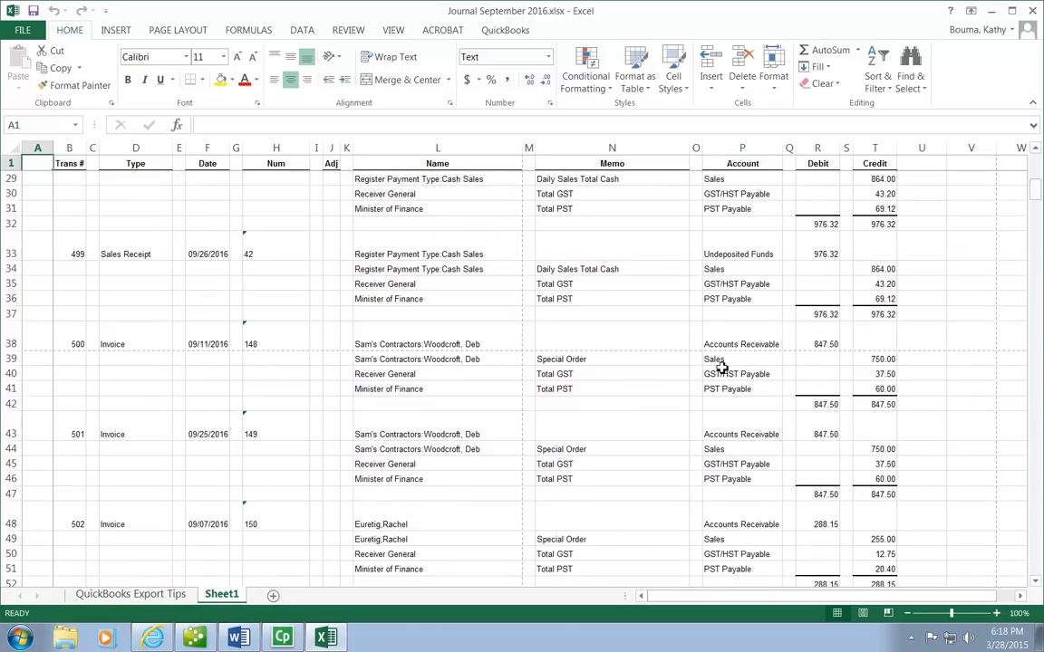
scroll(721, 363, up, 9)
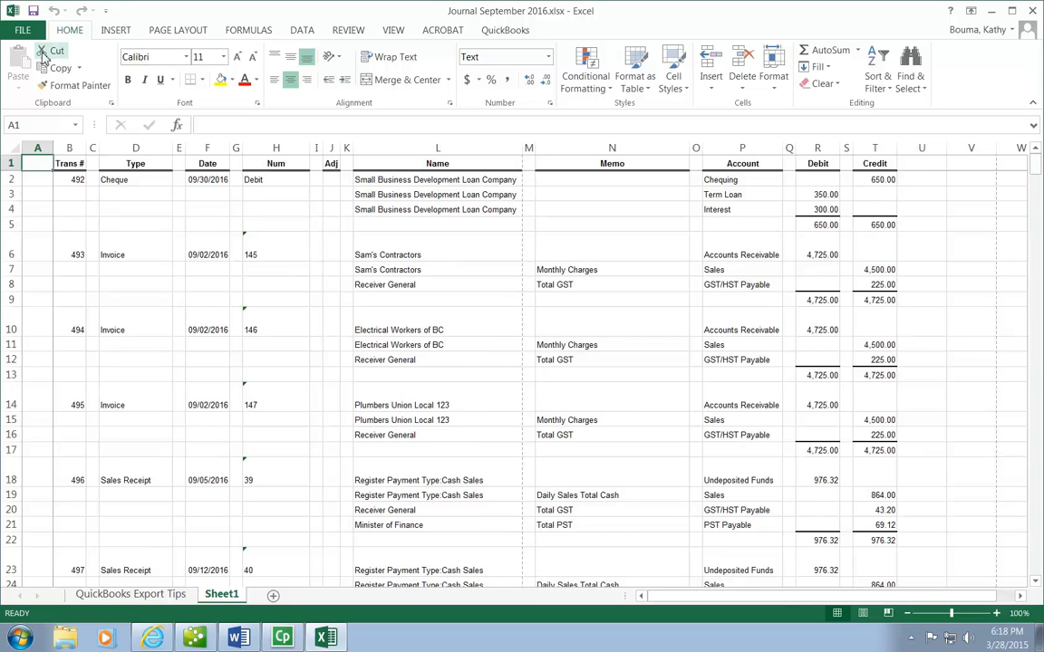
click(179, 30)
click(157, 80)
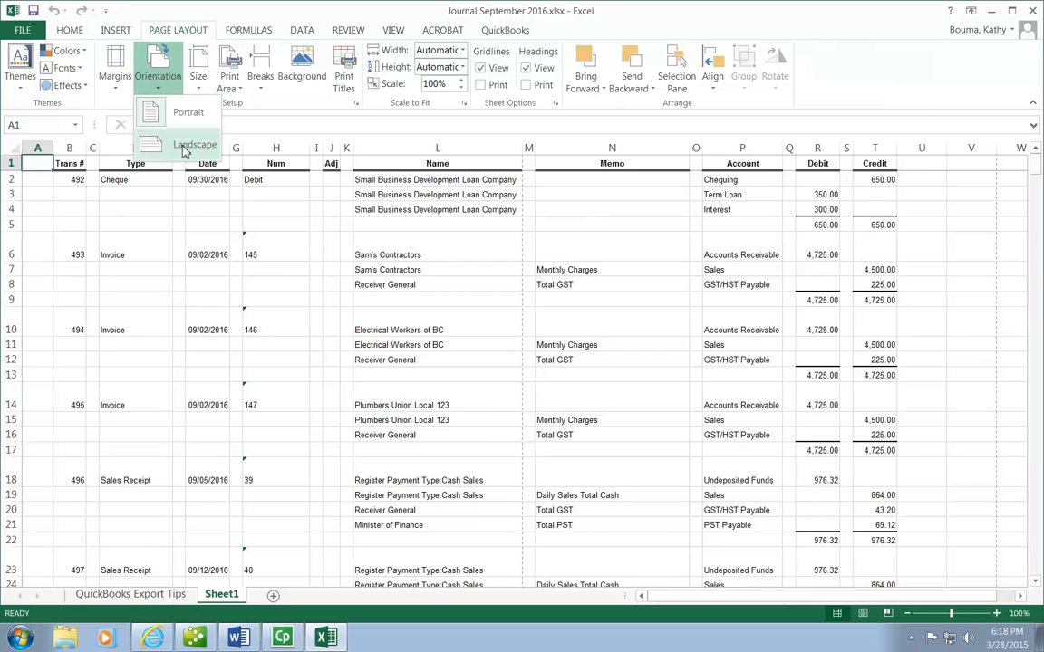
click(184, 146)
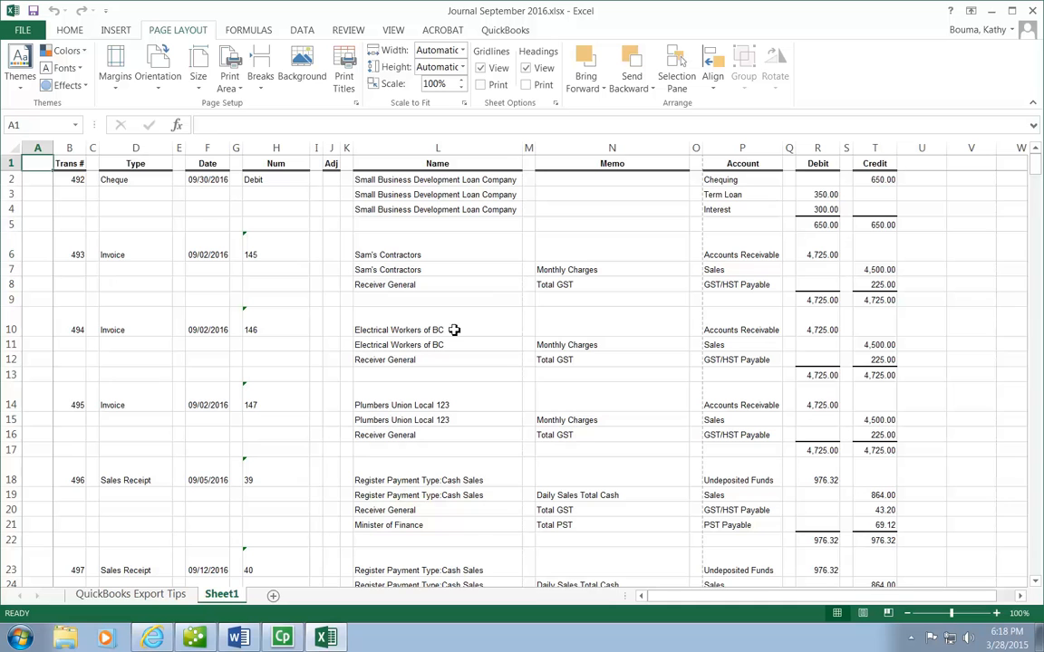
Step: Apply the Wide margin preset, customizing the bottom, left and right margins to 0.5 inches
click(114, 72)
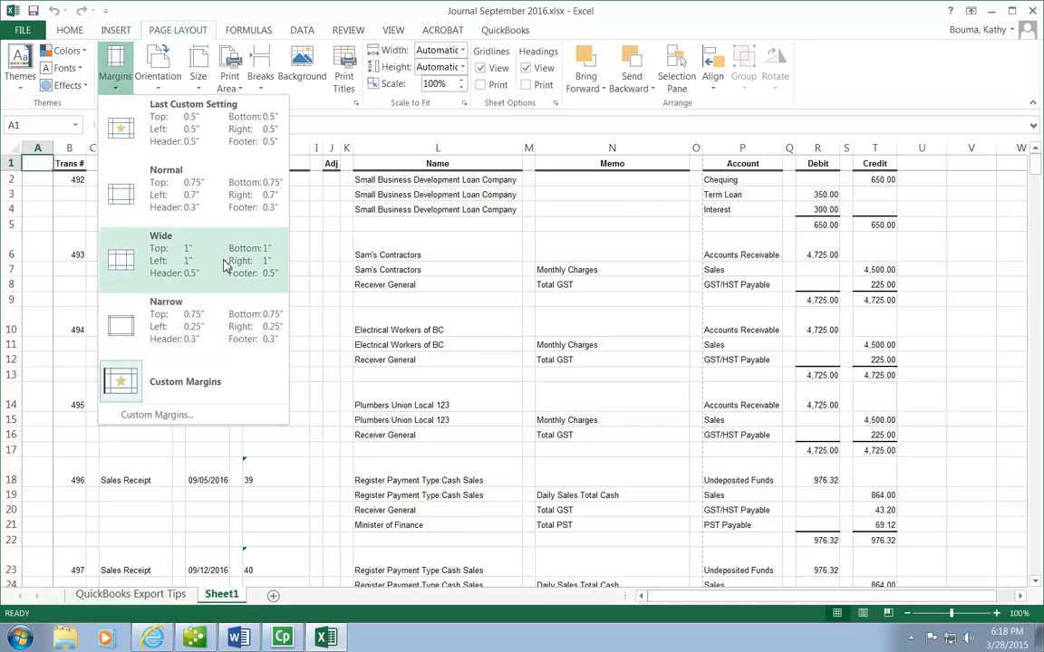
click(160, 261)
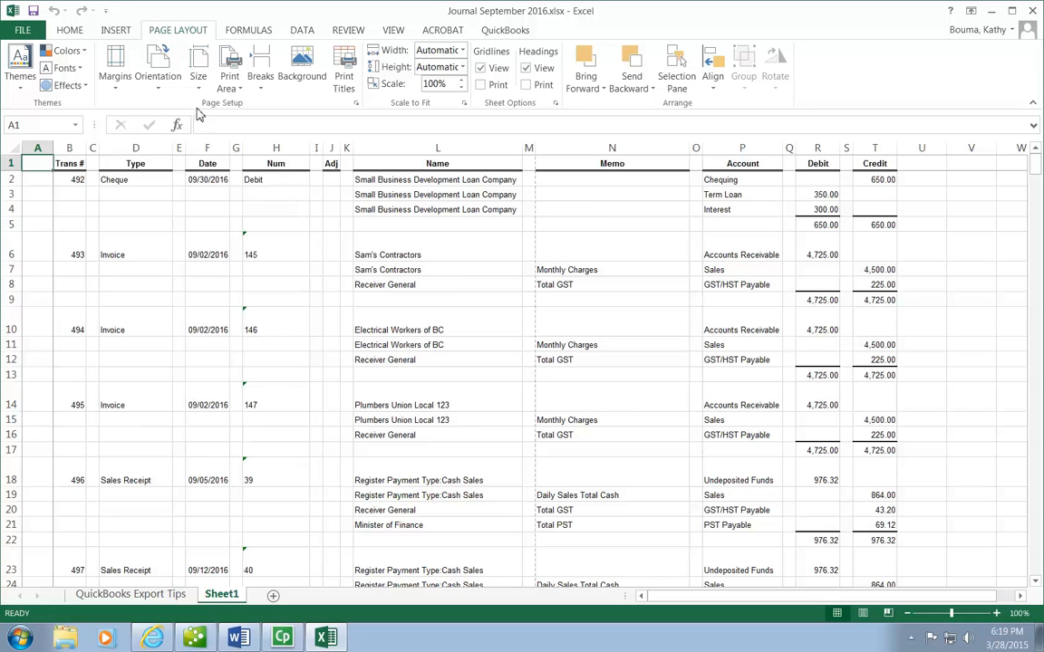
click(116, 82)
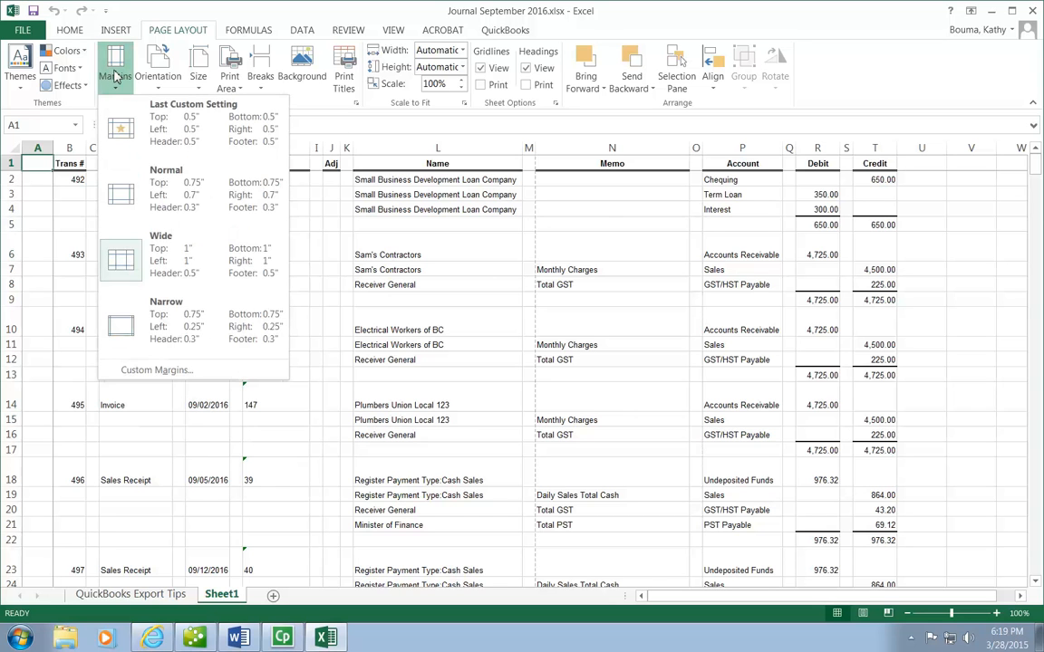
click(176, 370)
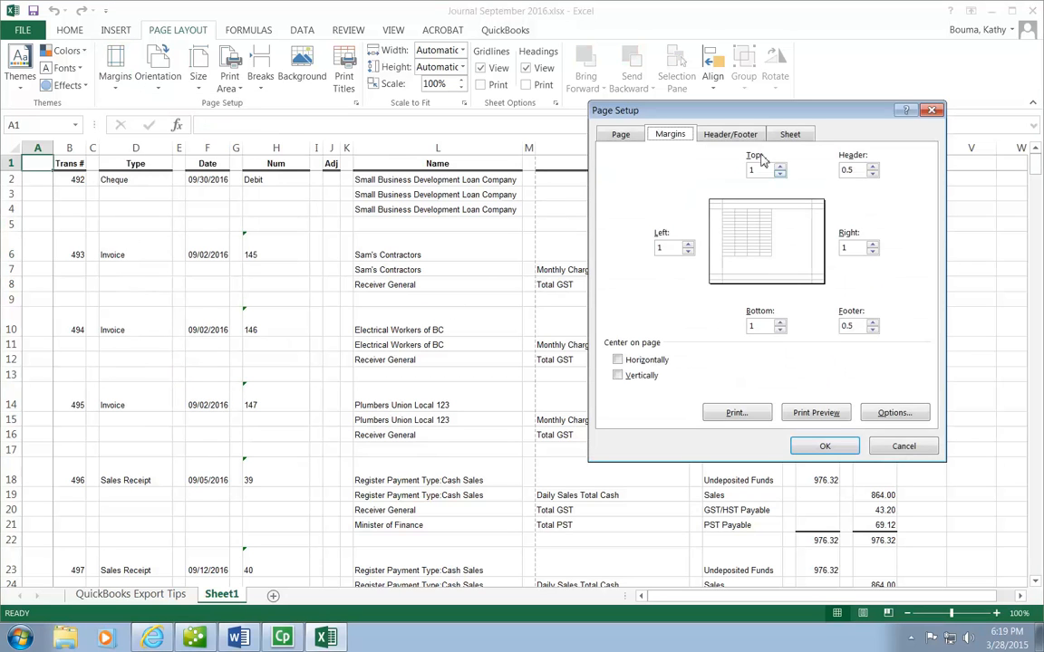
click(780, 330)
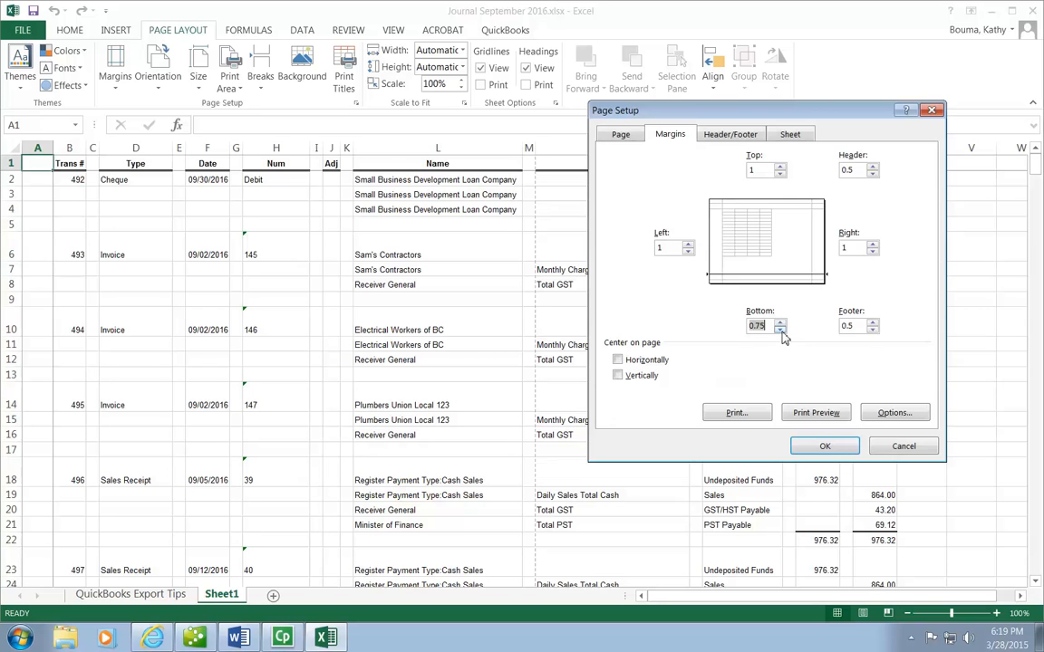
click(687, 251)
click(688, 251)
click(871, 251)
click(871, 251)
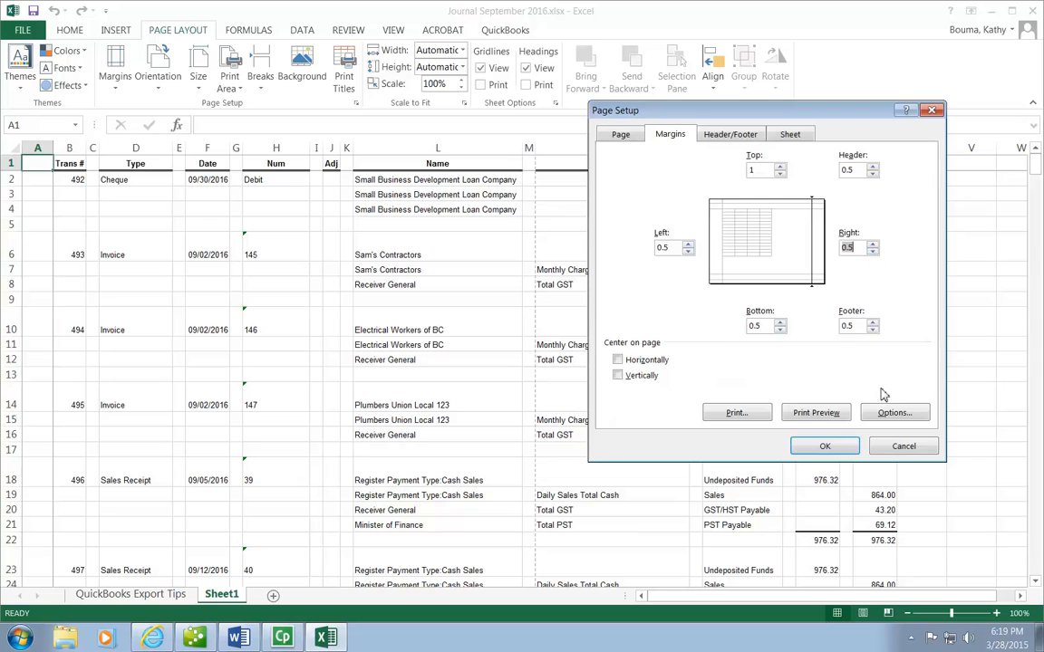
click(826, 448)
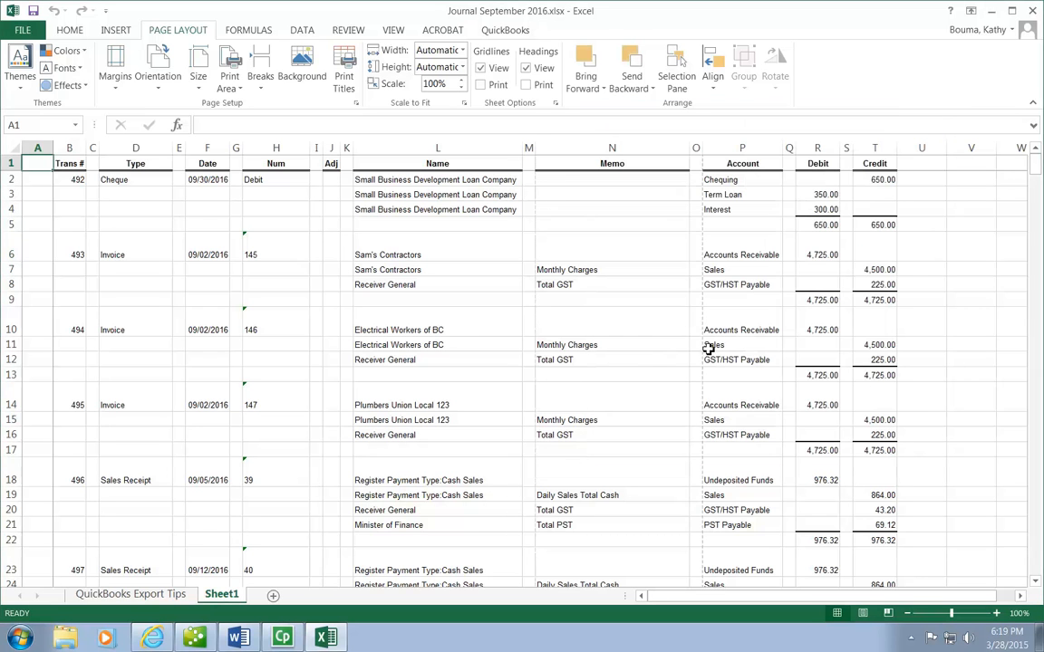
Step: In the print settings, select the ITO-G3001-P254C printer and set the scaling to Fit All Columns on One Page
click(22, 30)
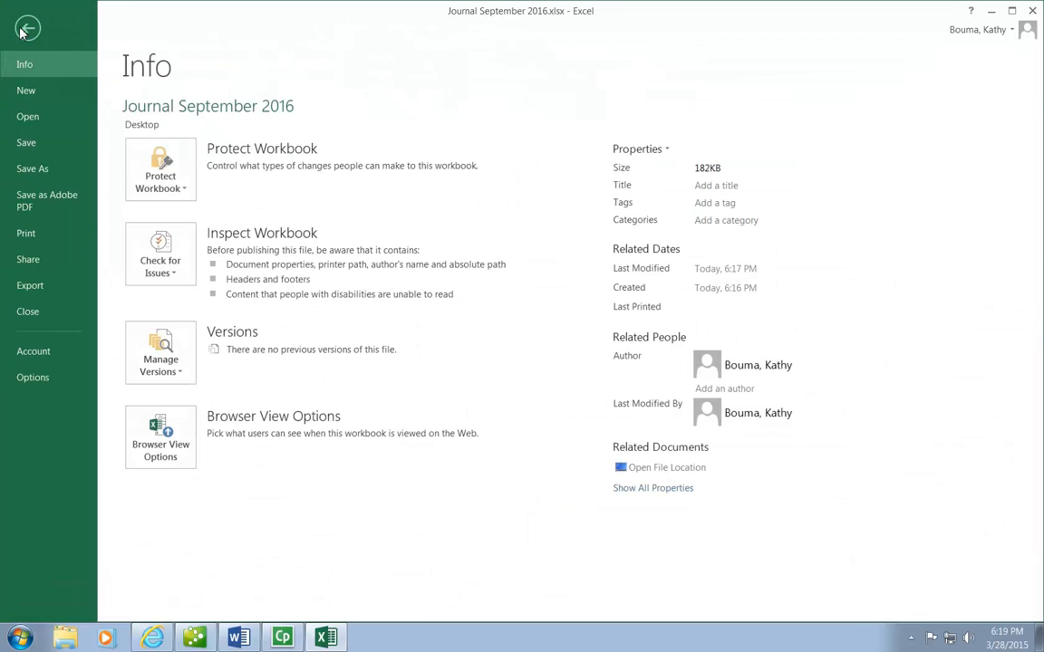
click(30, 235)
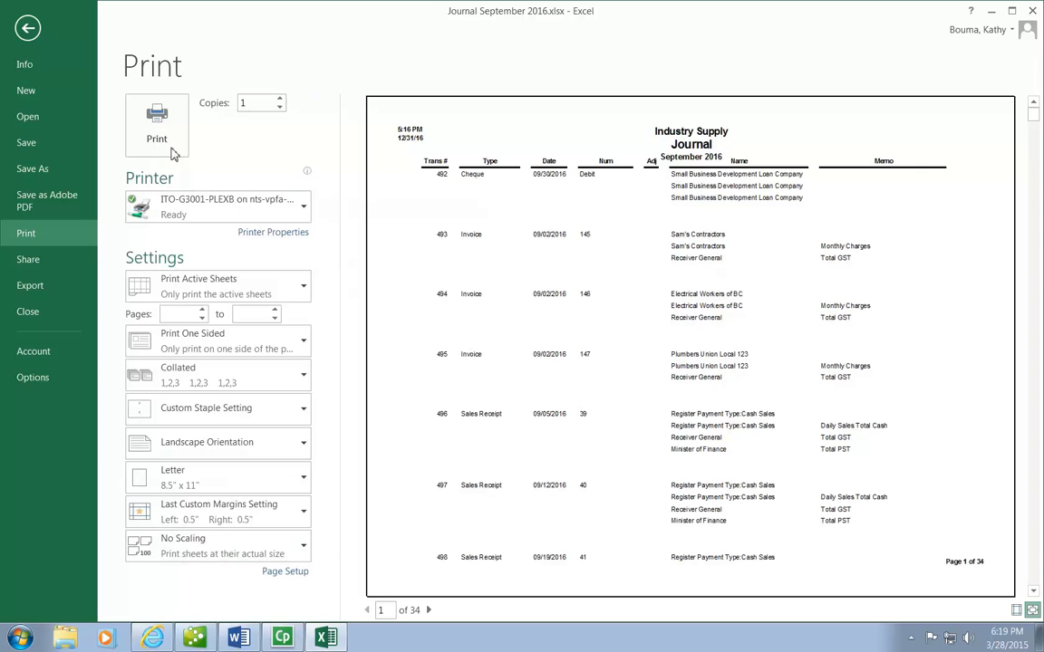
click(304, 211)
click(275, 235)
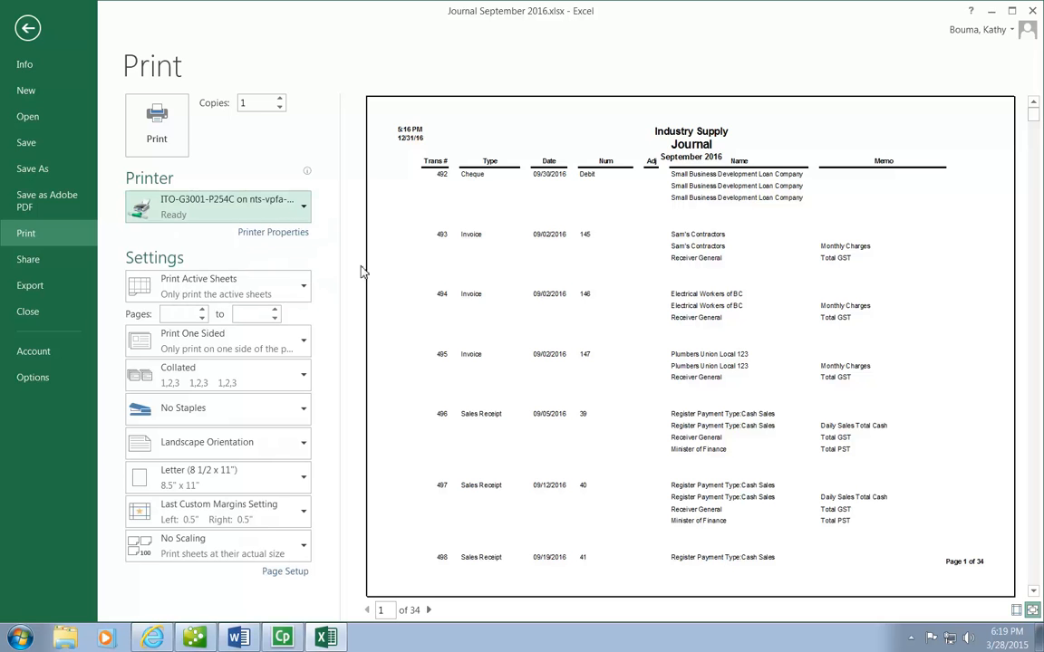
click(247, 548)
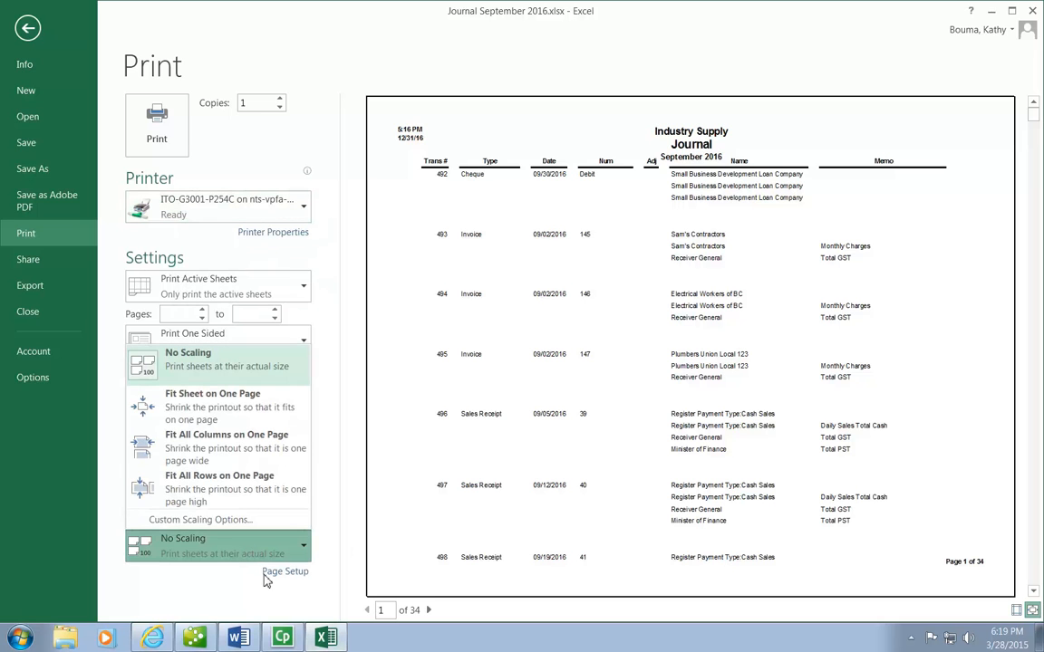
click(193, 444)
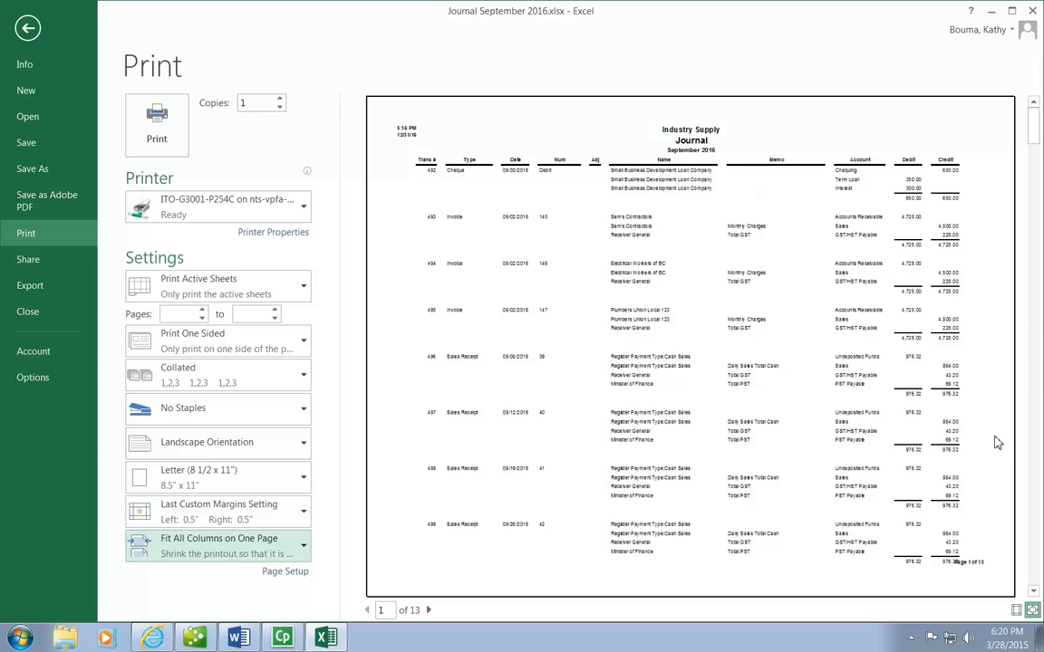
Step: Look through the pages of the journal's print preview to check the column layout, and return to the worksheet
scroll(942, 433, down, 4)
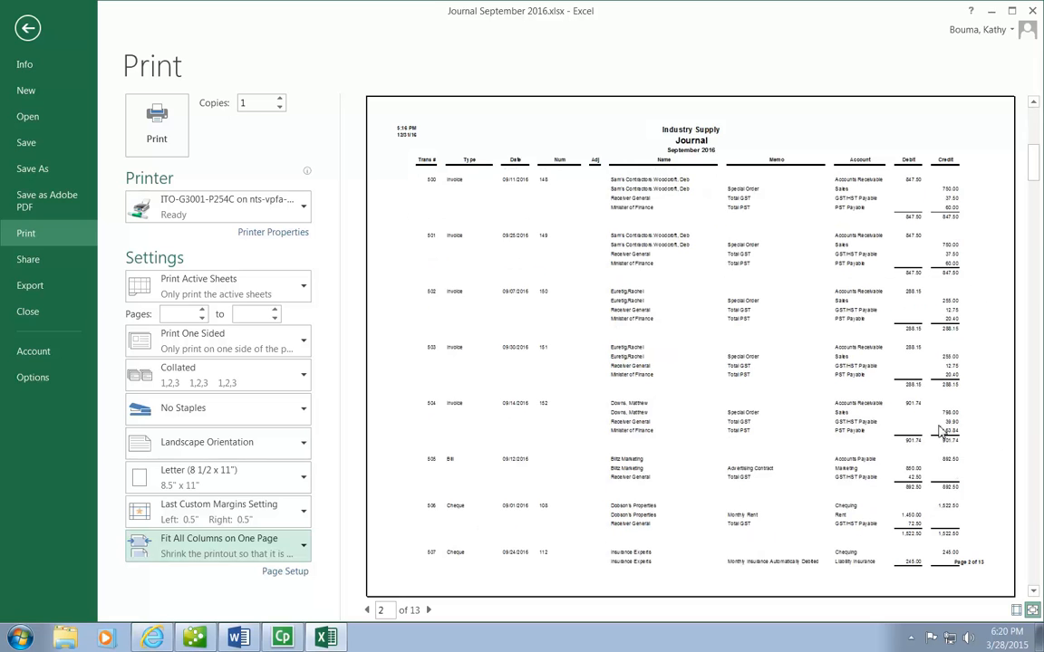
scroll(942, 433, down, 5)
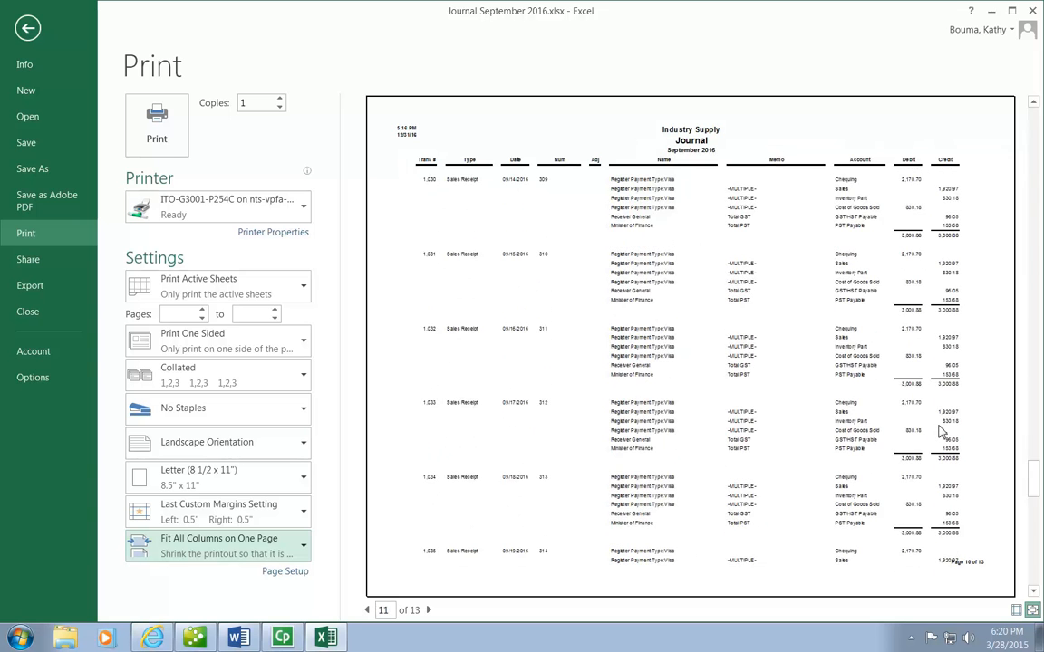
scroll(942, 433, up, 4)
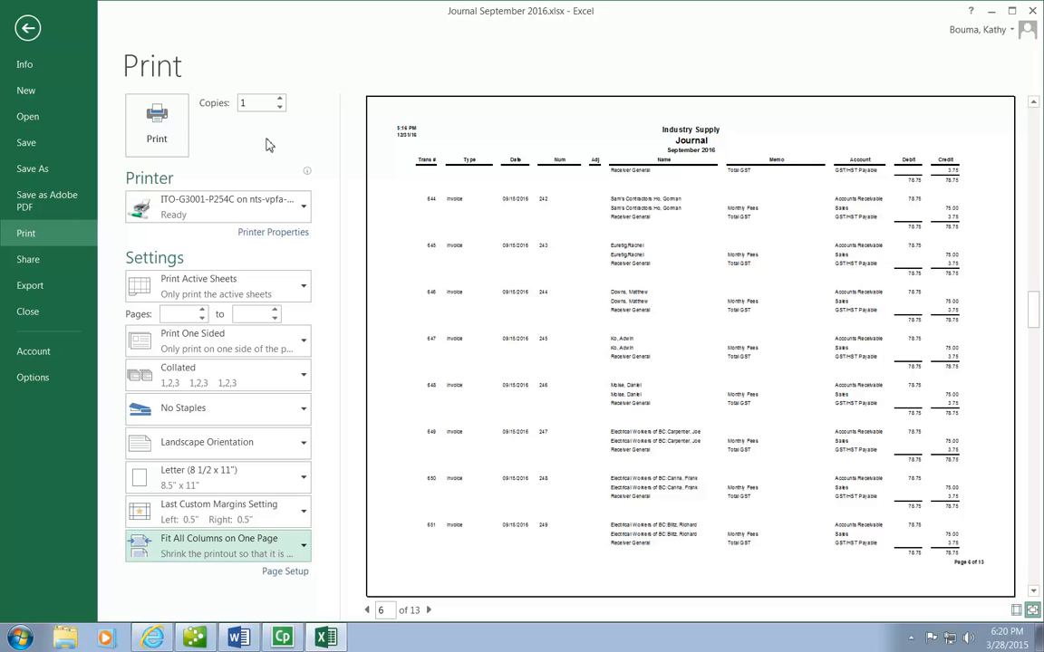
click(27, 29)
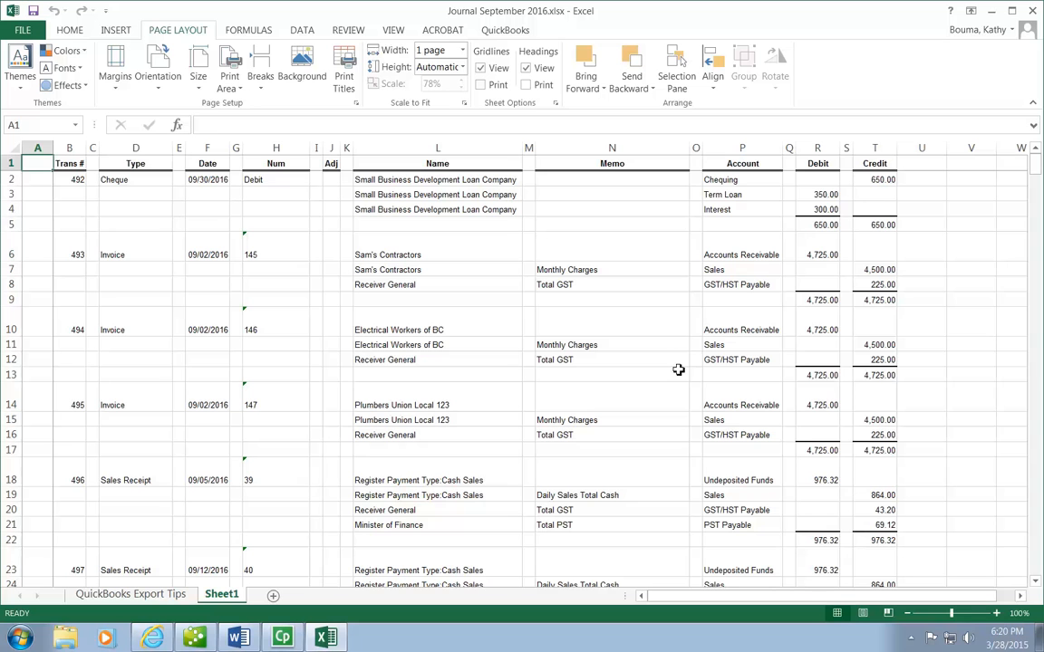
click(24, 31)
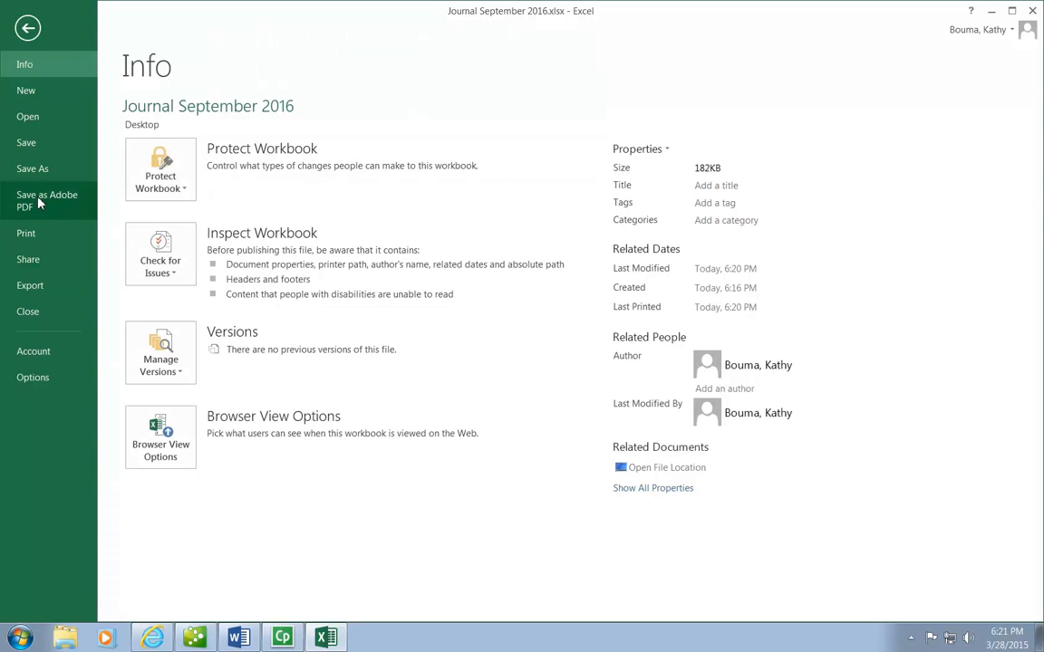
click(27, 28)
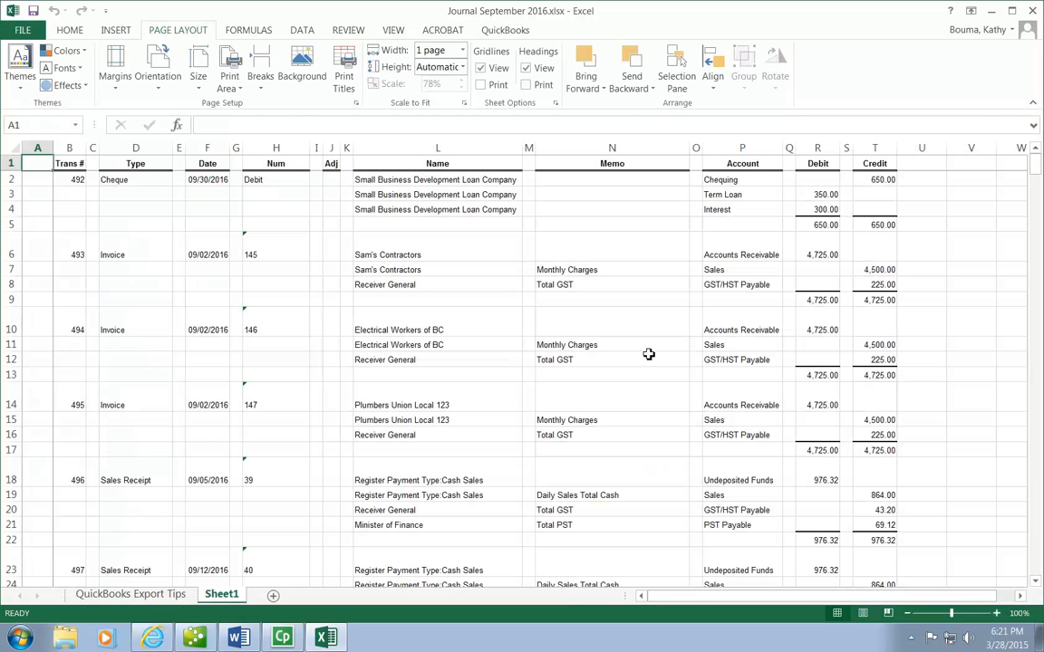